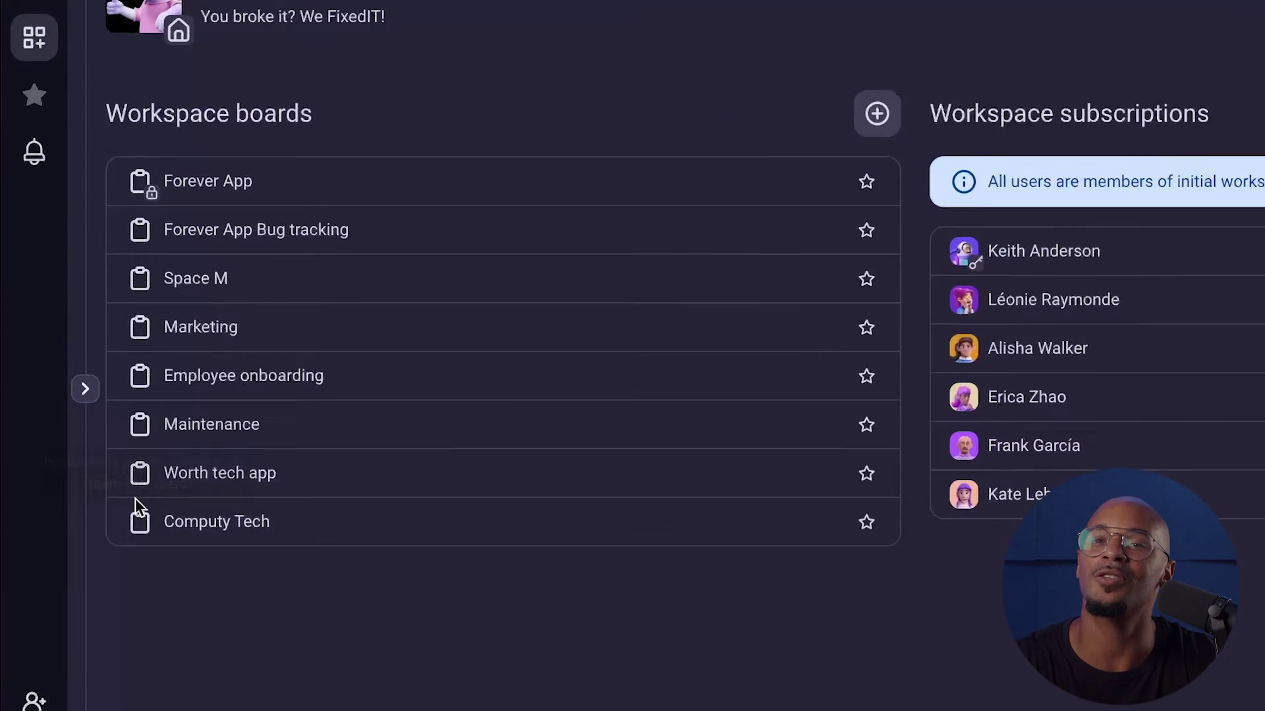
Expand the boards sidebar beside the workspace boards list
{"action": "left_click", "coordinate": [85, 388]}
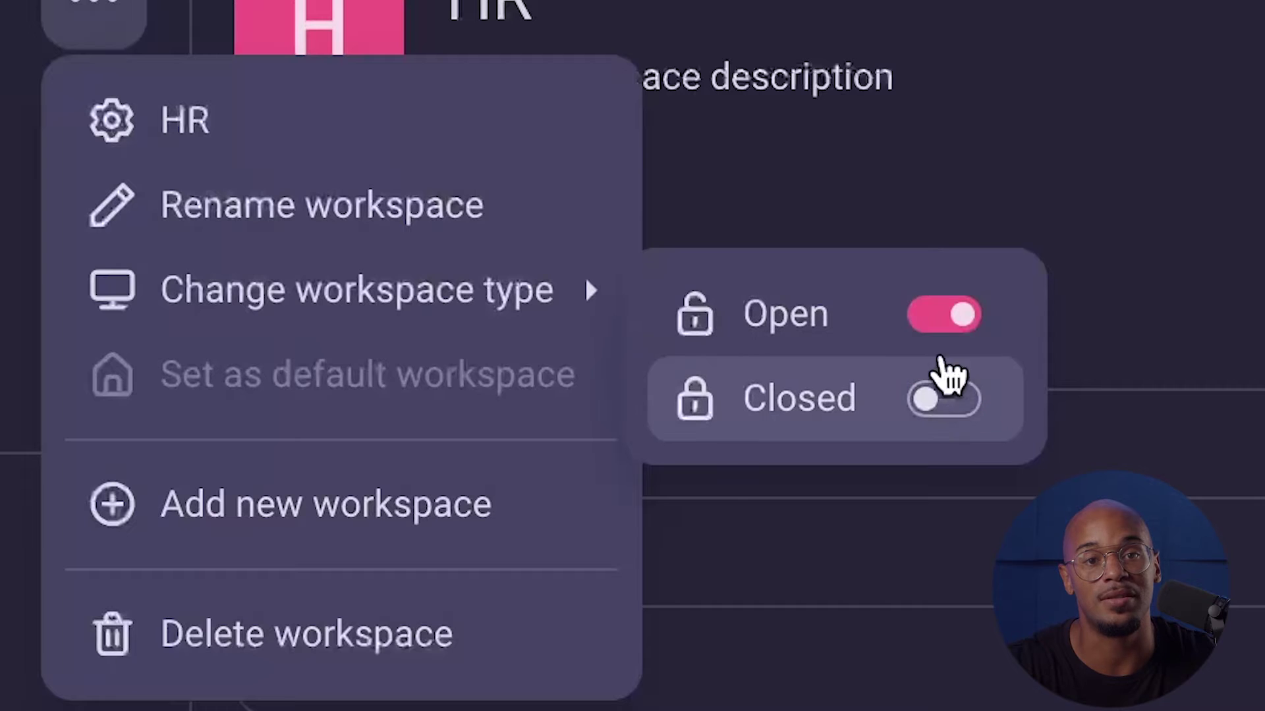
Switch the HR workspace type from Open to Closed
{"action": "left_click", "coordinate": [942, 398]}
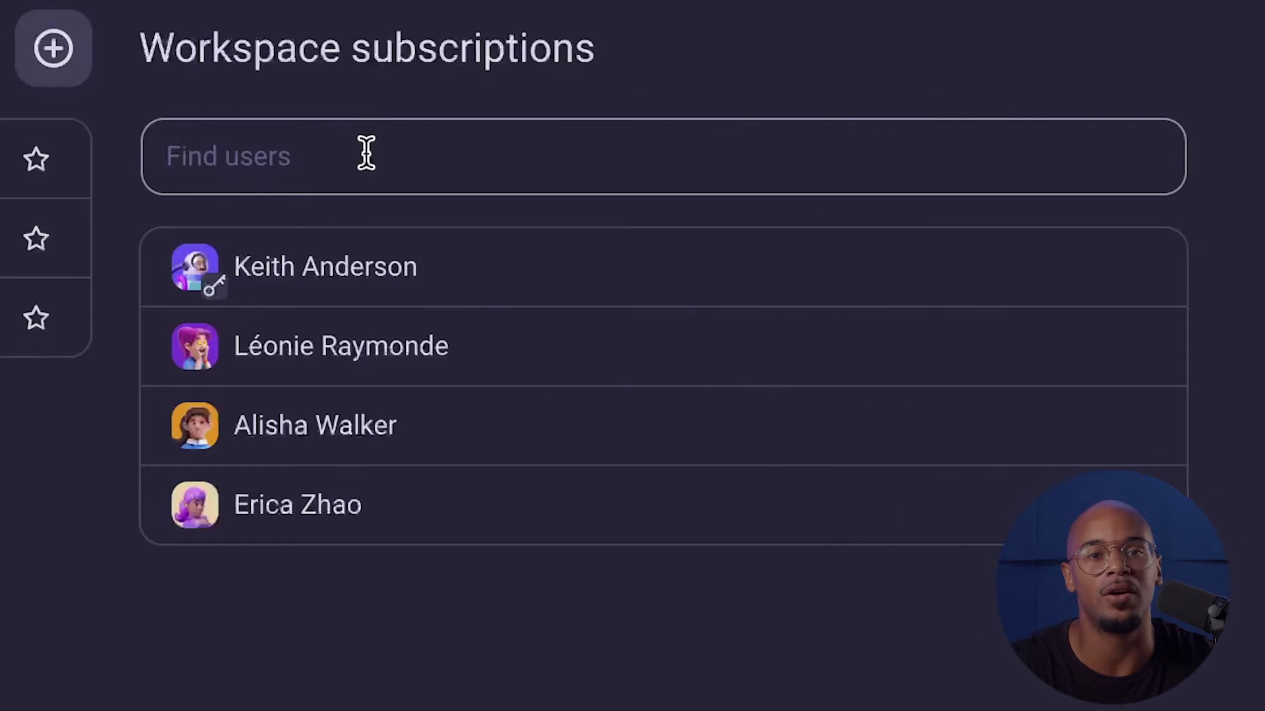
Subscribe a user from the Users list to the workspace via Find users
{"action": "left_click", "coordinate": [366, 153]}
{"action": "left_click", "coordinate": [333, 324]}
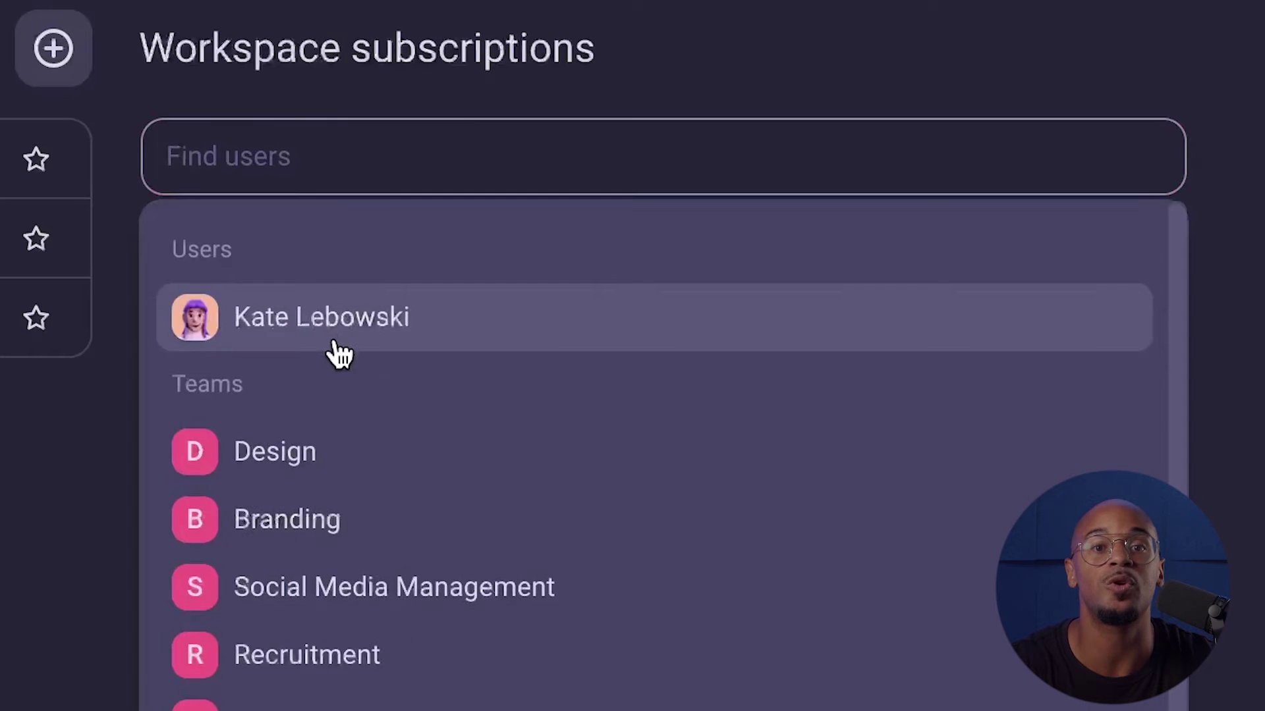
{"action": "left_click", "coordinate": [336, 346]}
{"action": "mouse_move", "coordinate": [1076, 362]}
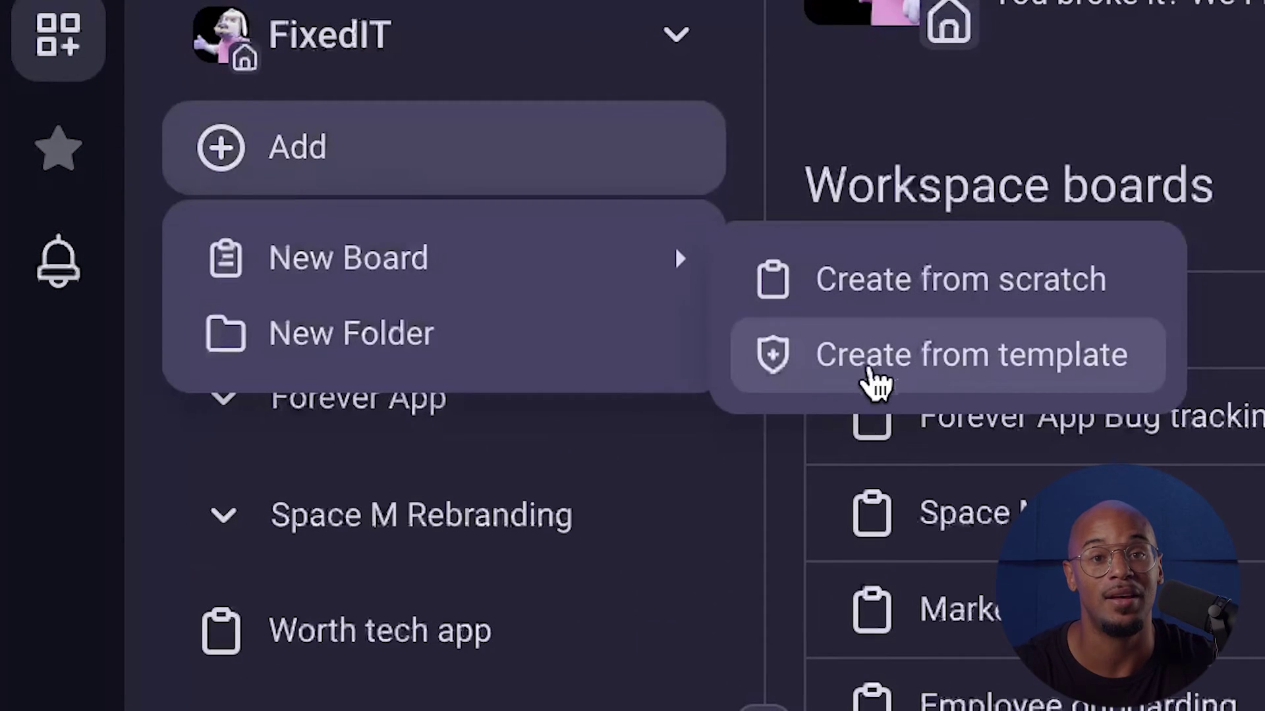
Preview the board templates, then start a new board from scratch instead
{"action": "left_click", "coordinate": [876, 382]}
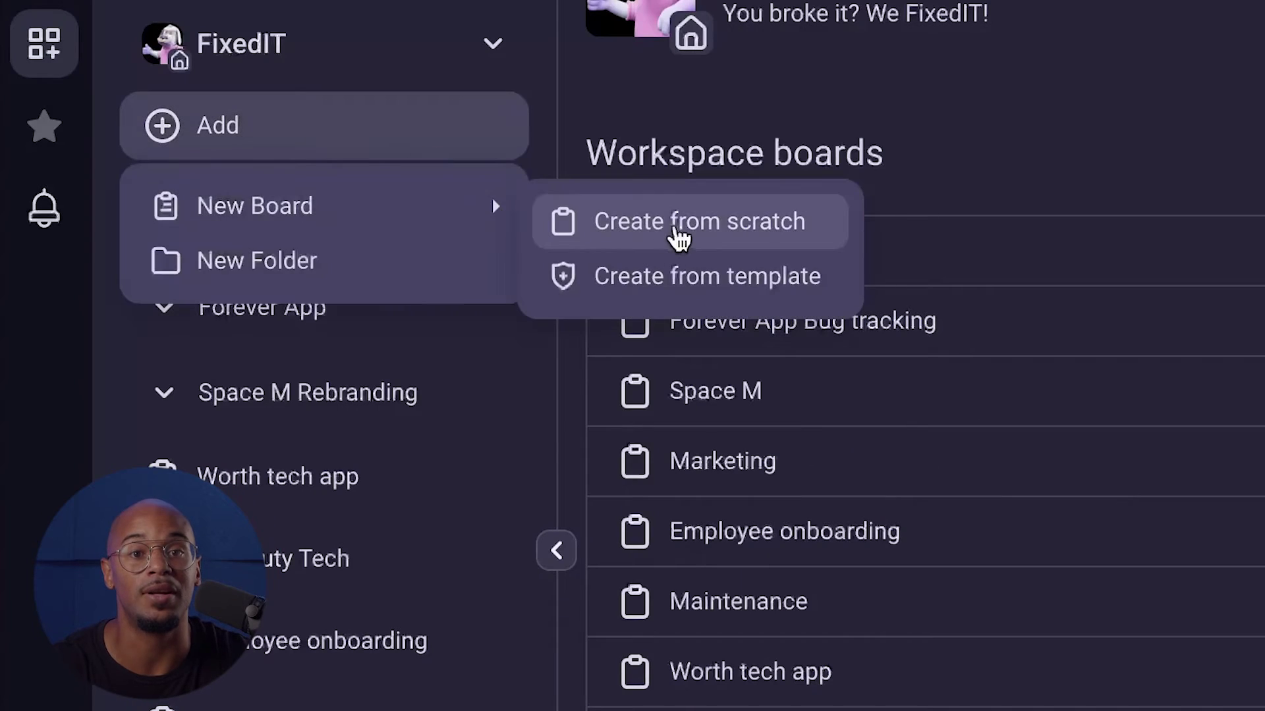
{"action": "left_click", "coordinate": [675, 227]}
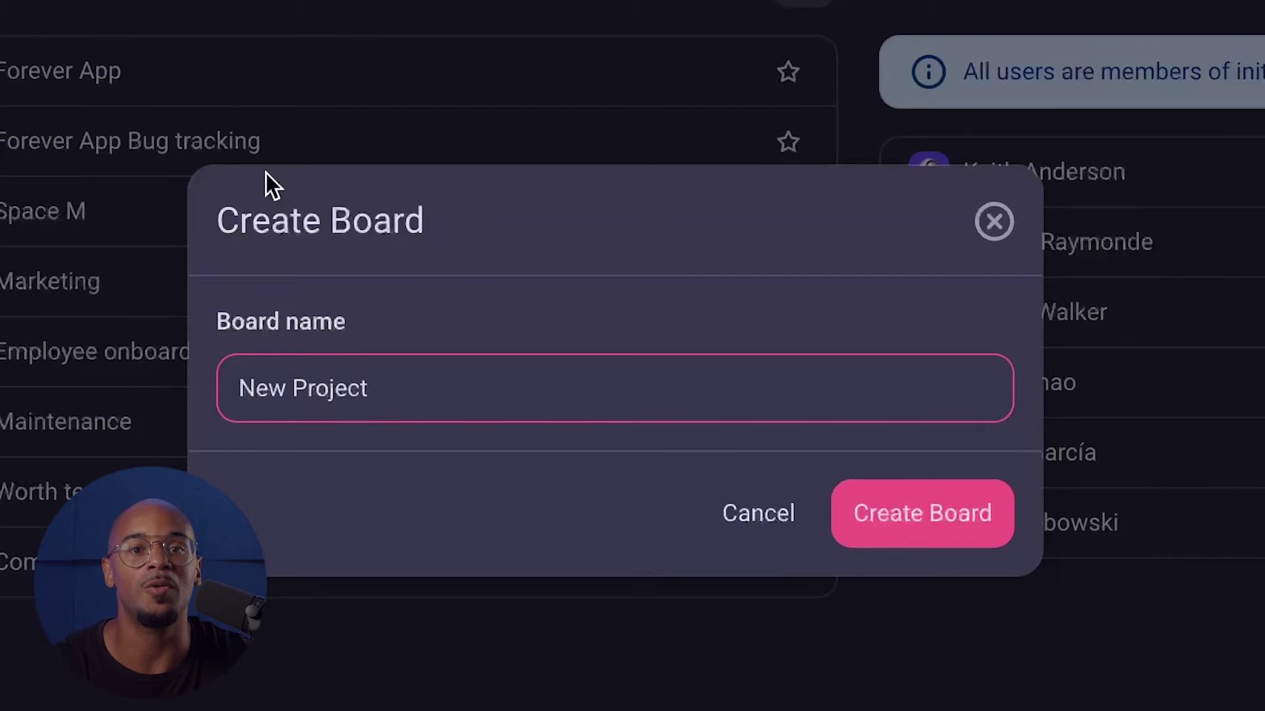
Create the 'New Project' board, then mark it as a template from its options menu
{"action": "left_click", "coordinate": [852, 533]}
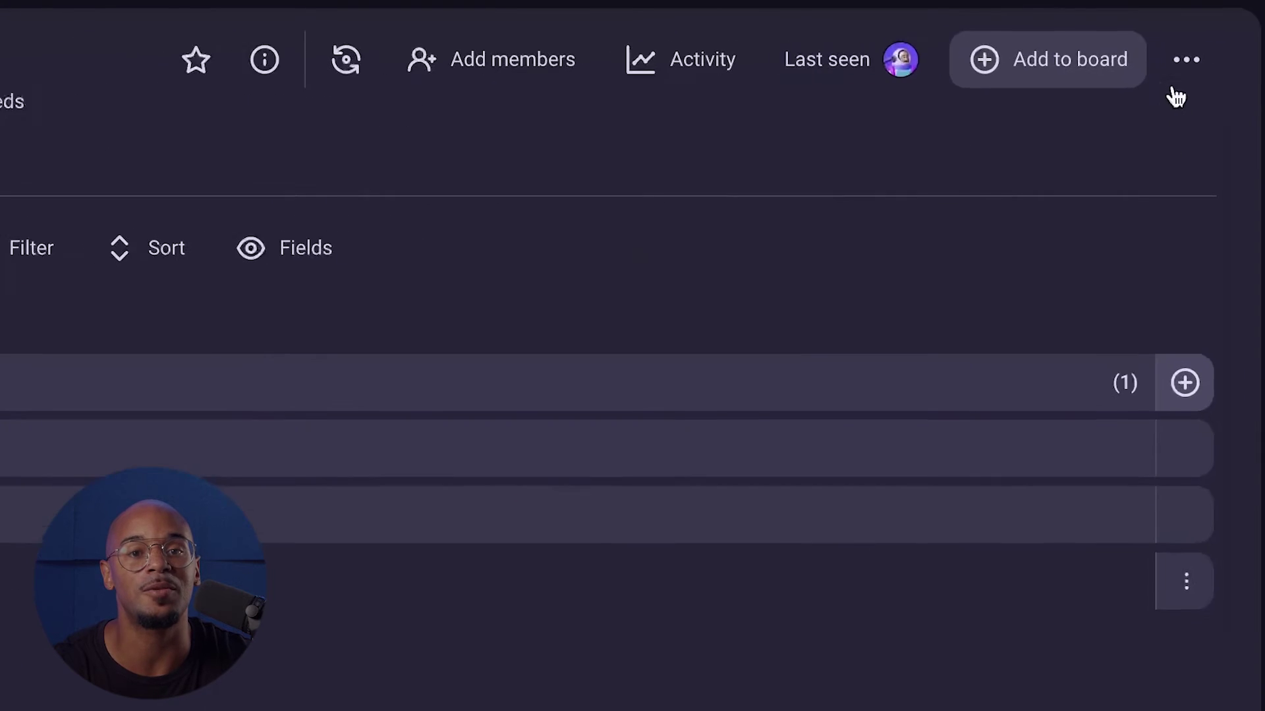
{"action": "left_click", "coordinate": [1186, 59]}
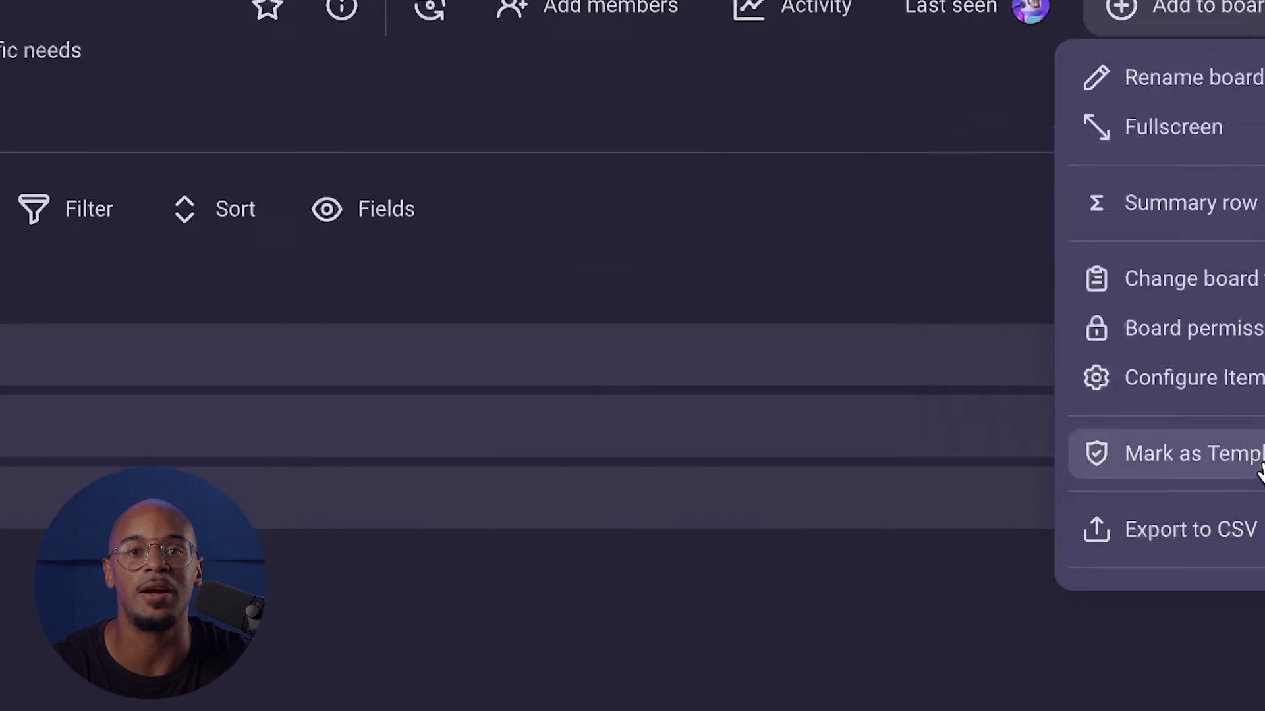
{"action": "left_click", "coordinate": [1065, 471]}
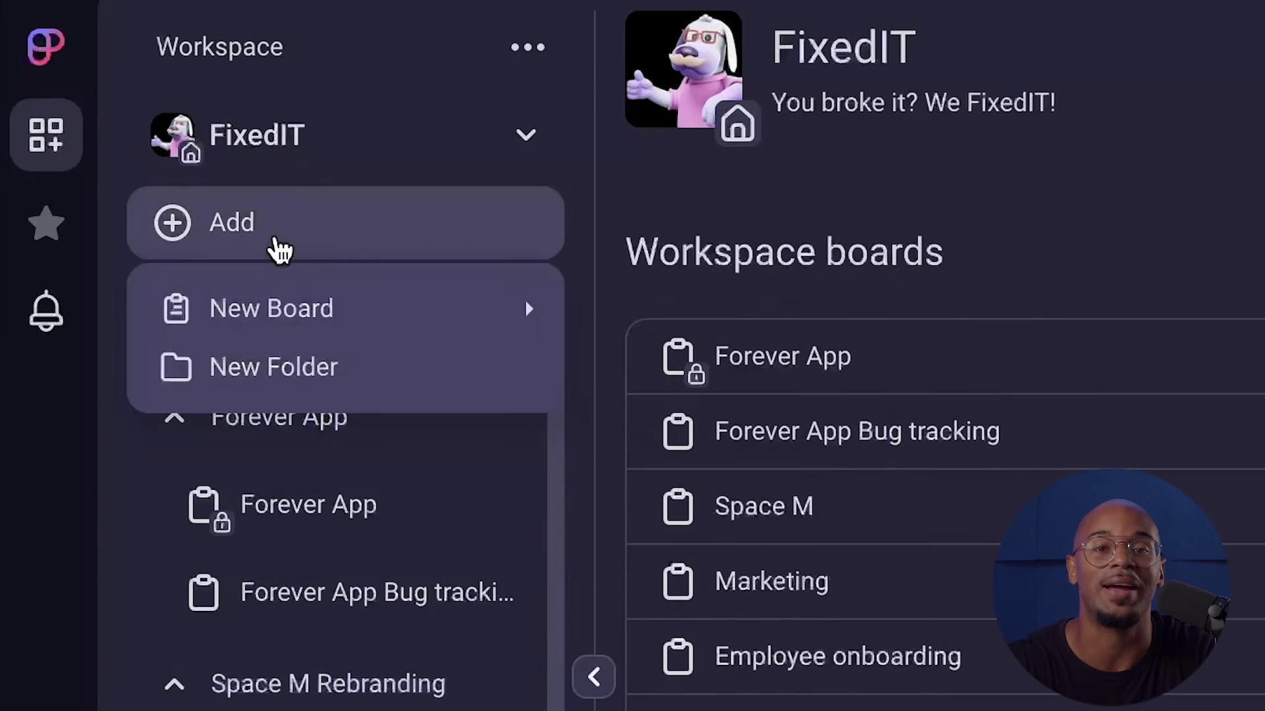
Create a new folder named 'Marketing' in the FixedIT workspace
{"action": "left_click", "coordinate": [341, 390]}
{"action": "type", "text": "Marketing"}
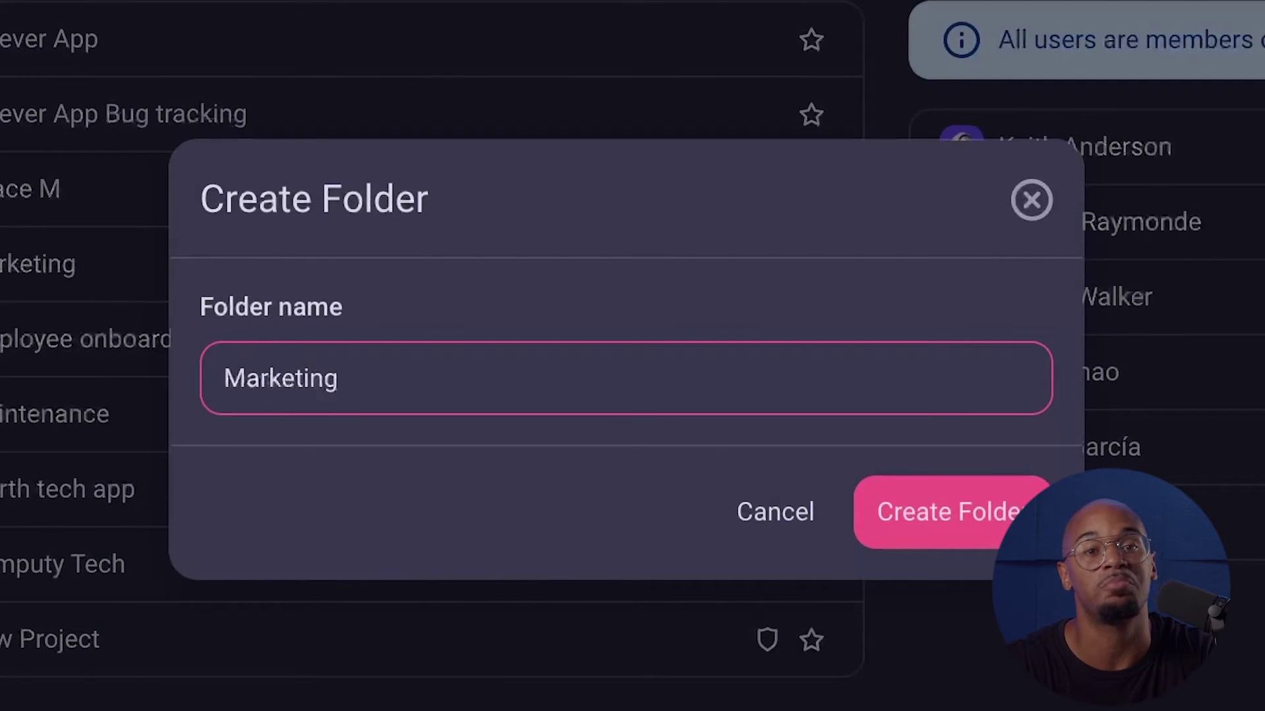
{"action": "left_click", "coordinate": [912, 511]}
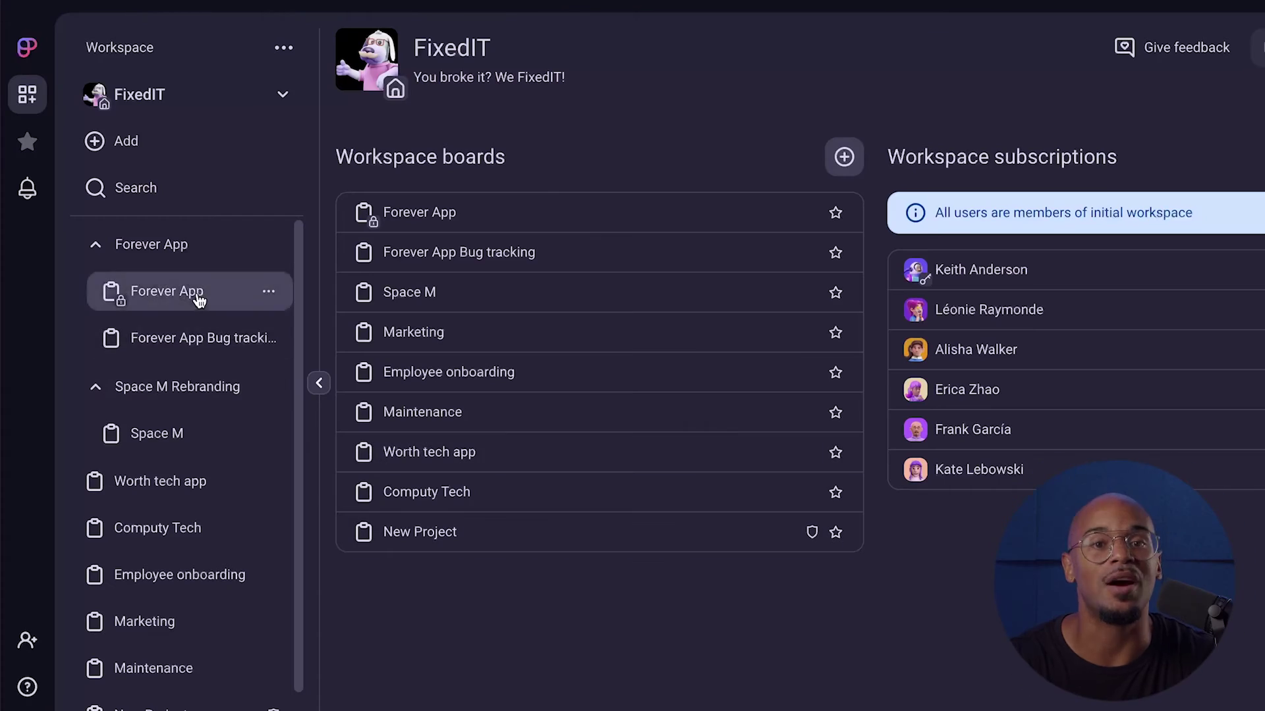
Open the Forever App board and collapse its groups from the Maintenance group menu
{"action": "left_click", "coordinate": [234, 291]}
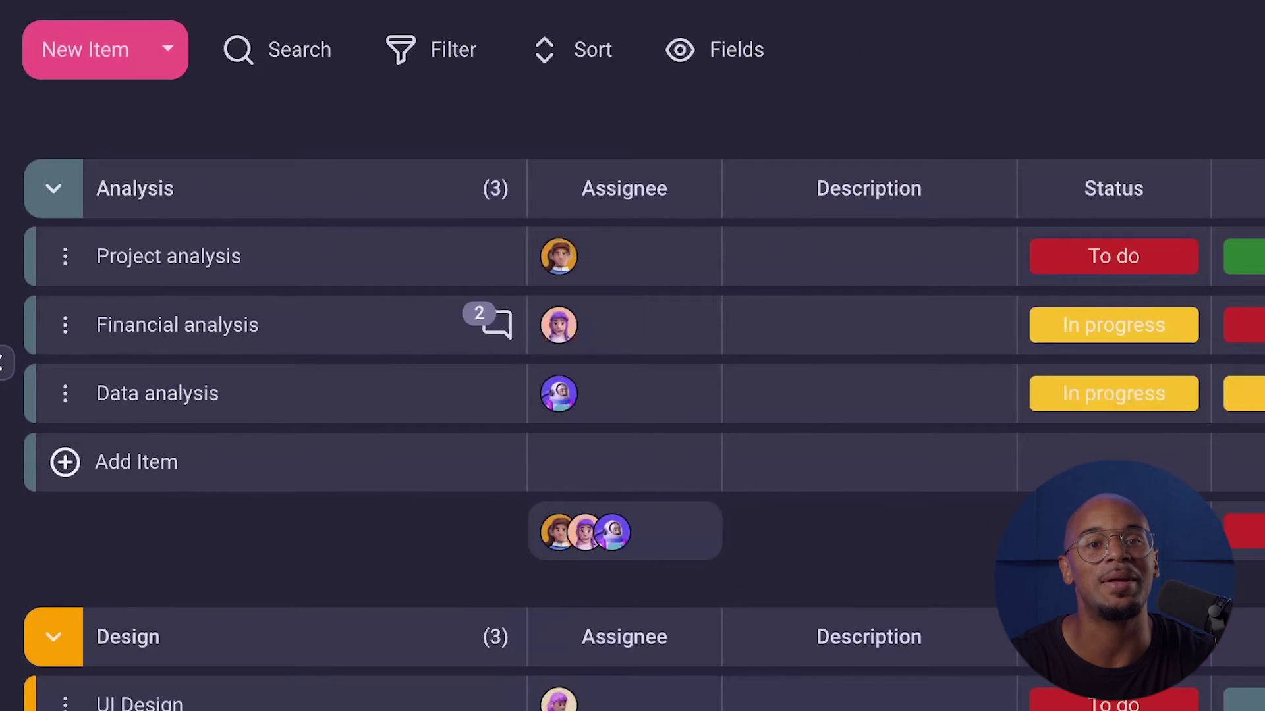
{"action": "scroll", "coordinate": [633, 356], "scroll_direction": "down", "scroll_amount": 10}
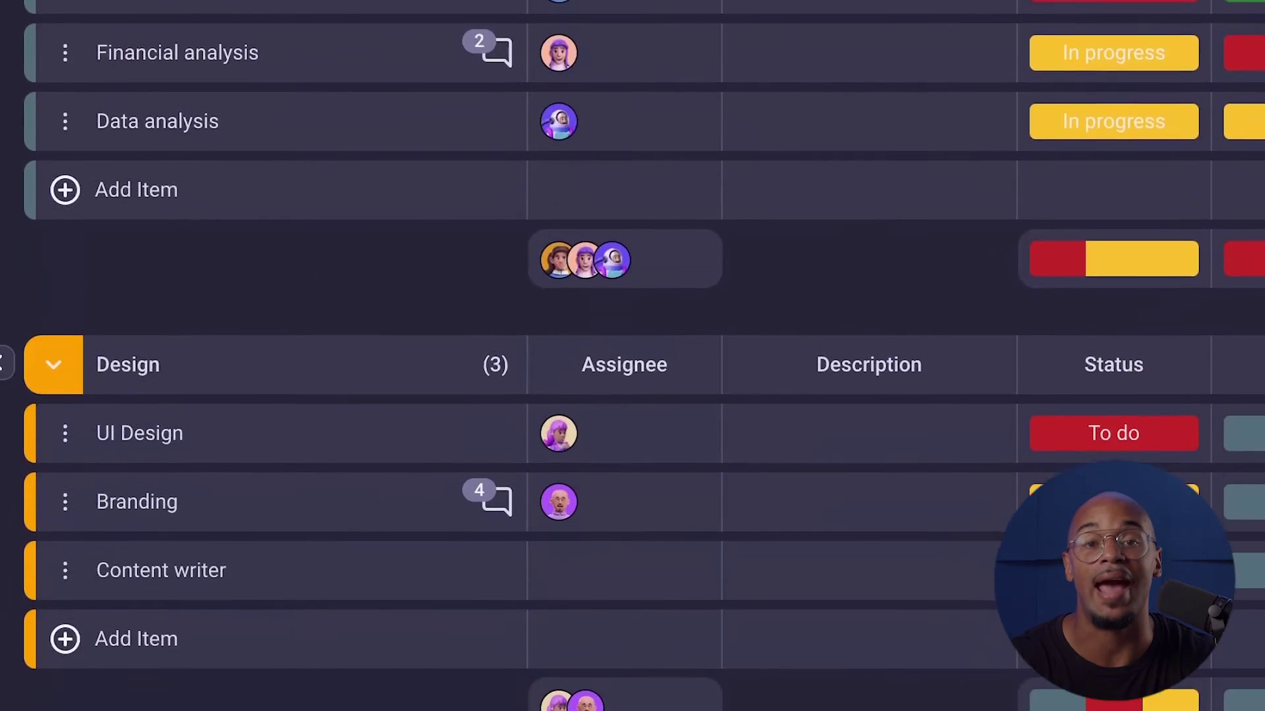
{"action": "scroll", "coordinate": [632, 356], "scroll_direction": "down", "scroll_amount": 8}
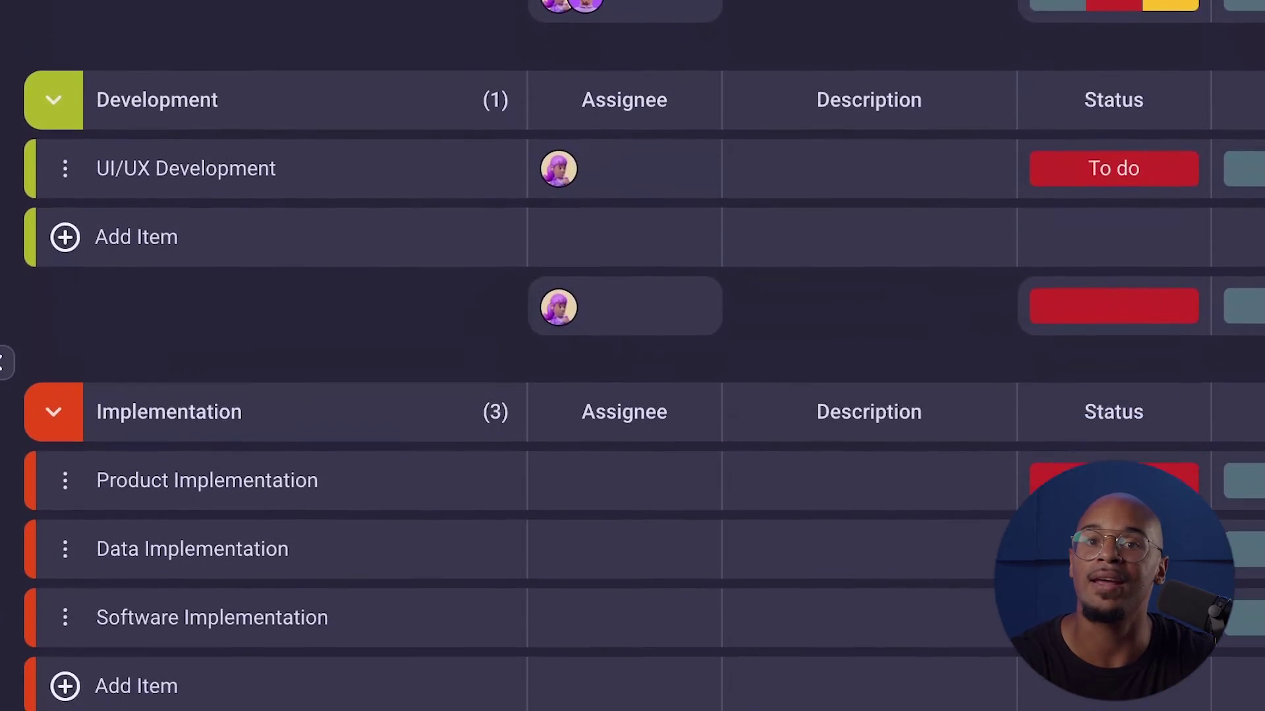
{"action": "scroll", "coordinate": [632, 356], "scroll_direction": "down", "scroll_amount": 2}
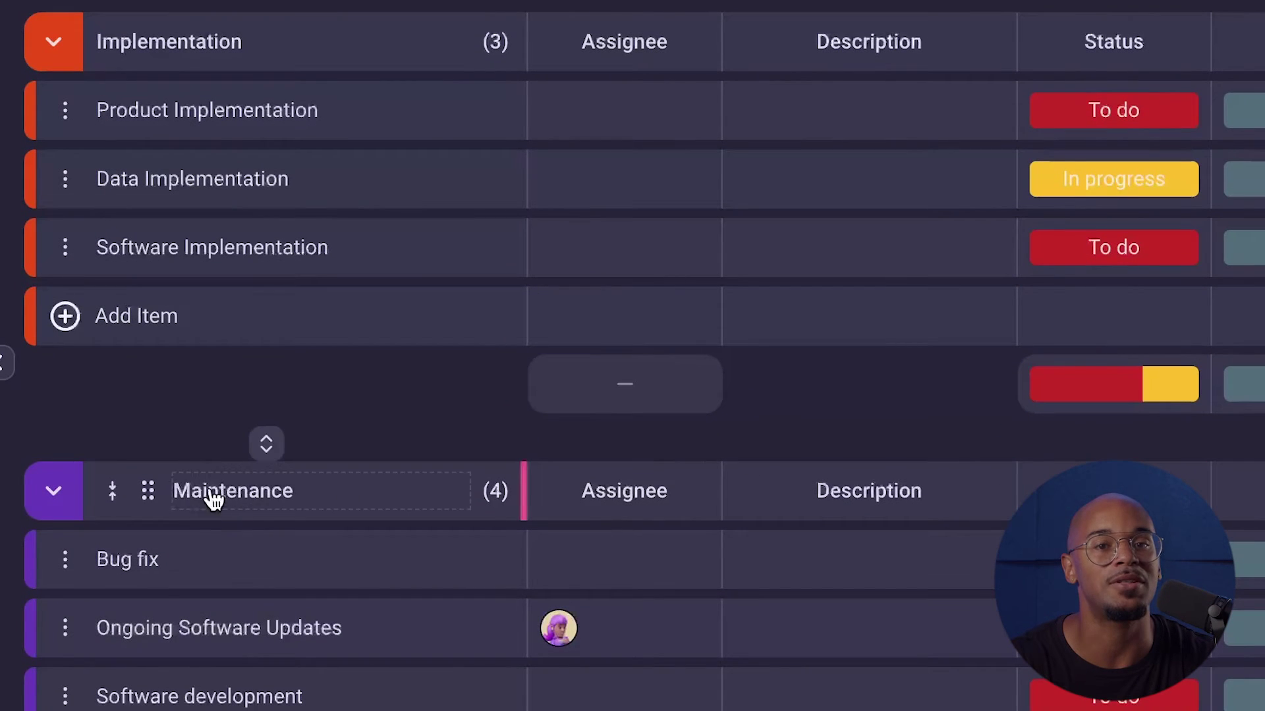
{"action": "left_click", "coordinate": [66, 507]}
{"action": "mouse_move", "coordinate": [133, 363]}
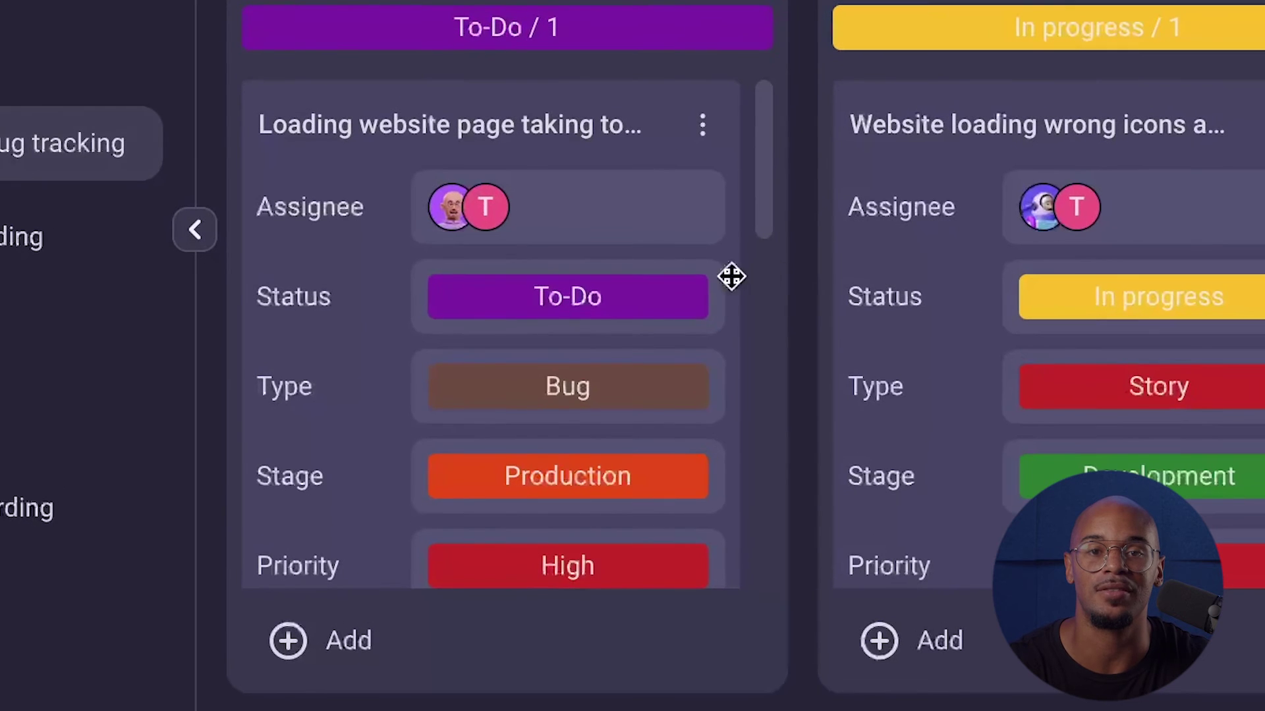
Move the page-loading bug card to In progress and back to To-Do, then edit Status labels
{"action": "left_click", "coordinate": [635, 308]}
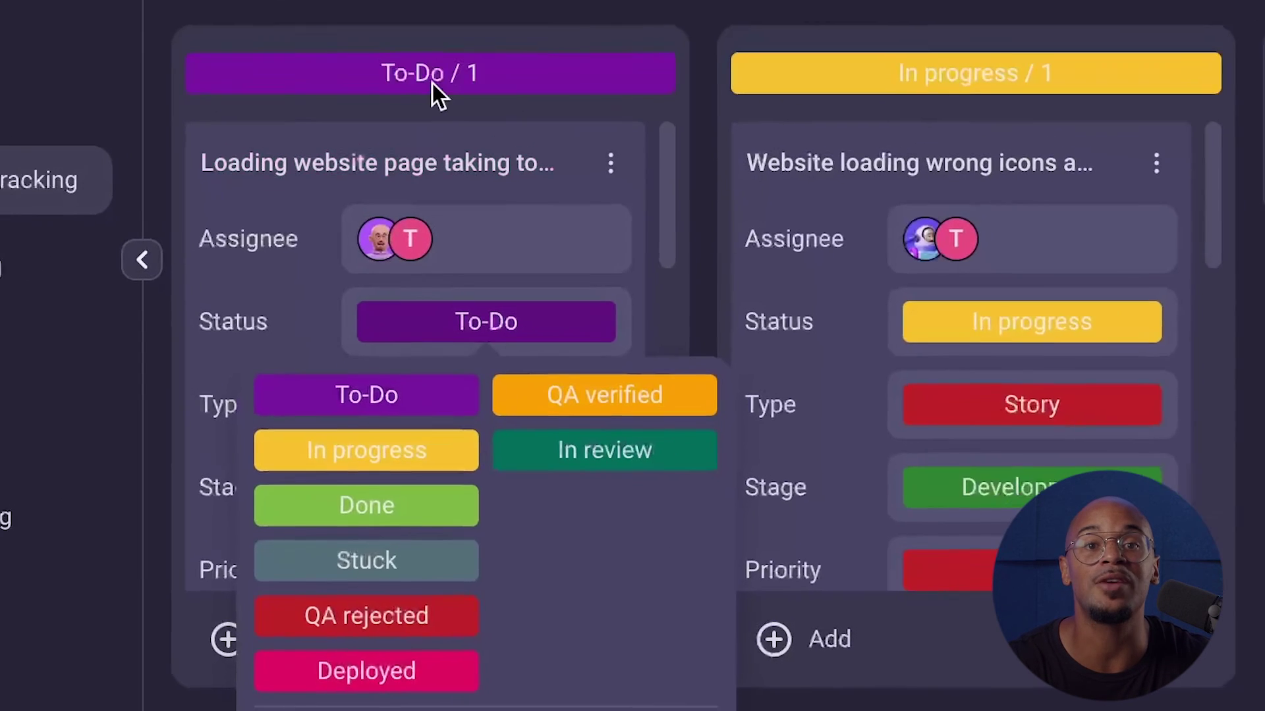
{"action": "left_click", "coordinate": [432, 83]}
{"action": "left_click_drag", "start_coordinate": [608, 166], "coordinate": [1063, 190]}
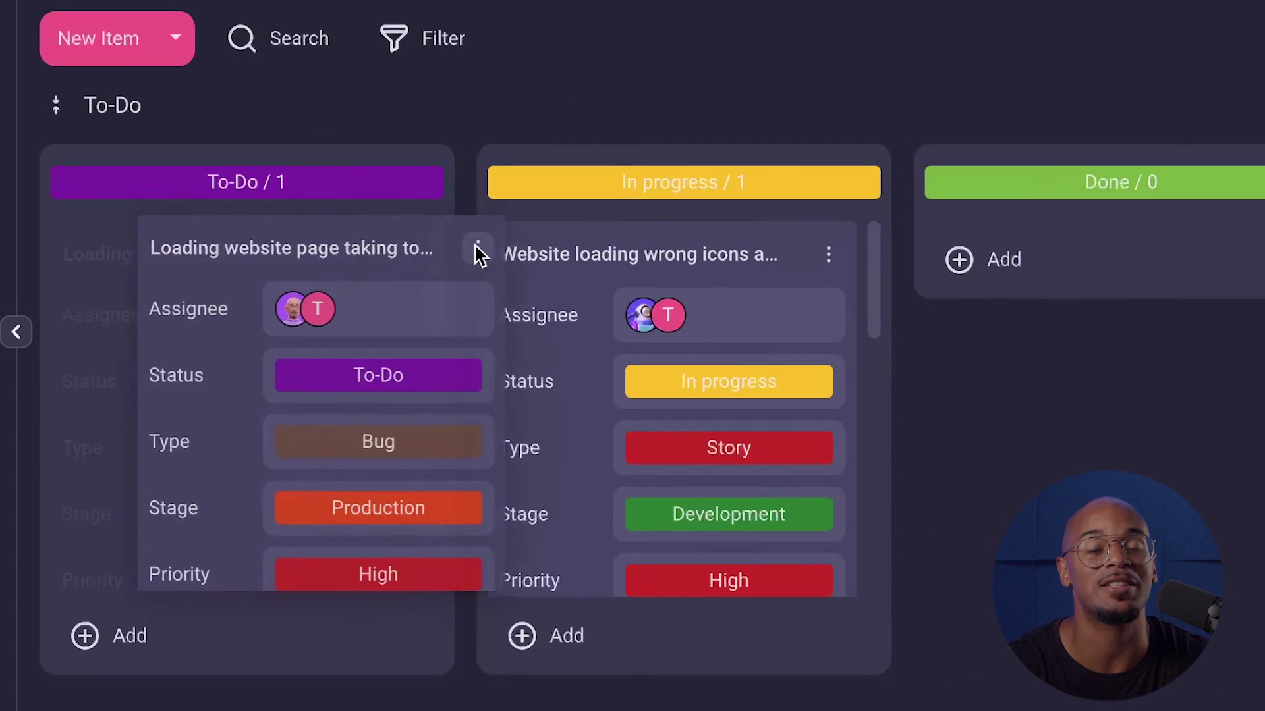
{"action": "left_click_drag", "start_coordinate": [754, 275], "coordinate": [762, 277]}
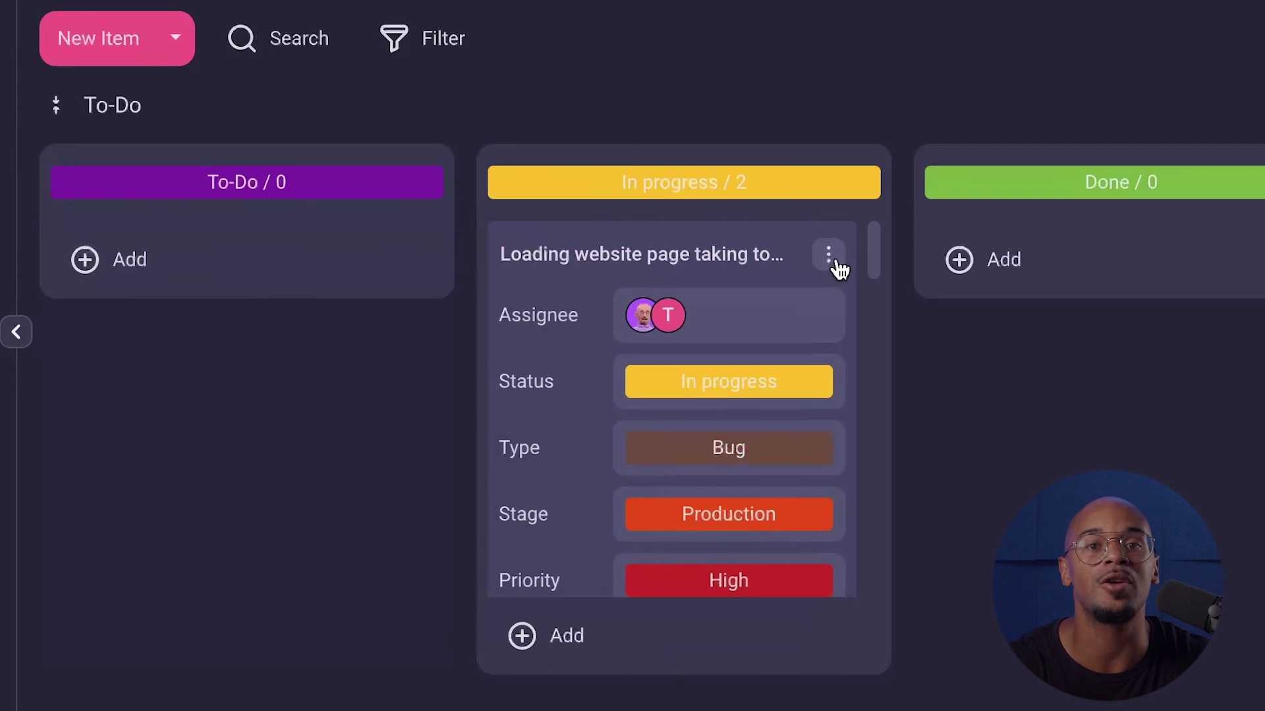
{"action": "left_click_drag", "start_coordinate": [840, 266], "coordinate": [379, 240]}
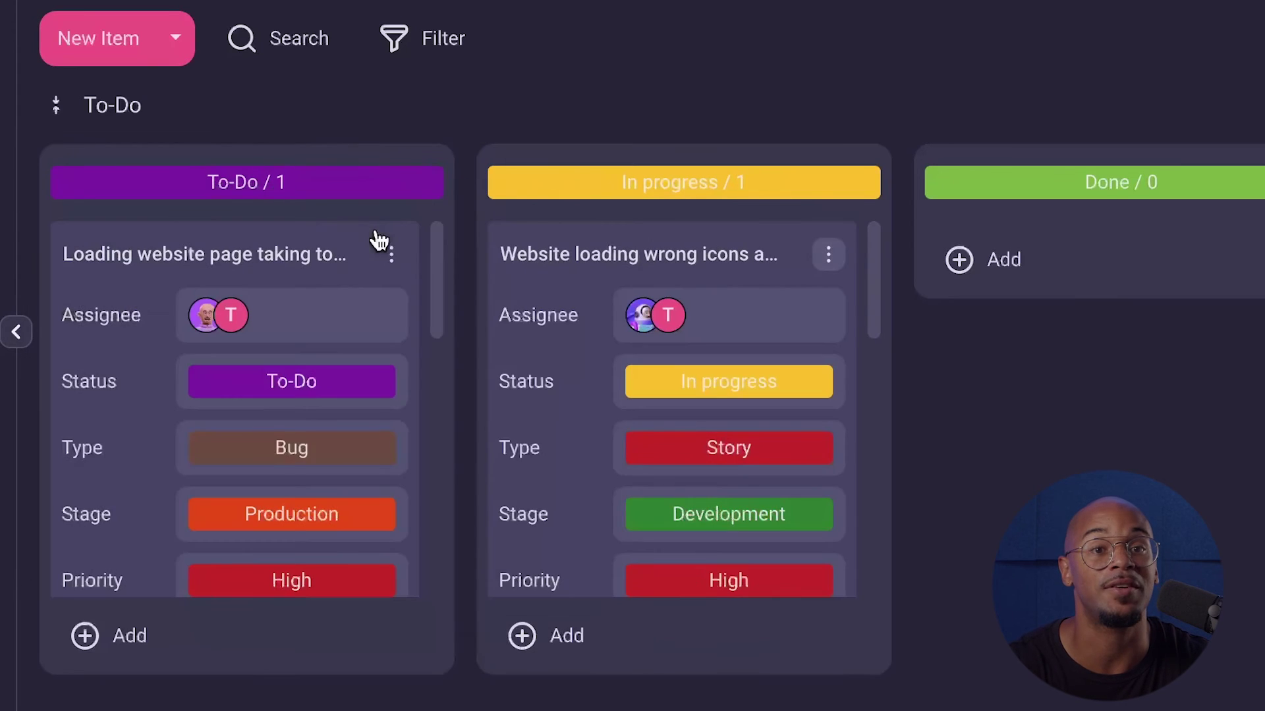
{"action": "left_click", "coordinate": [296, 386]}
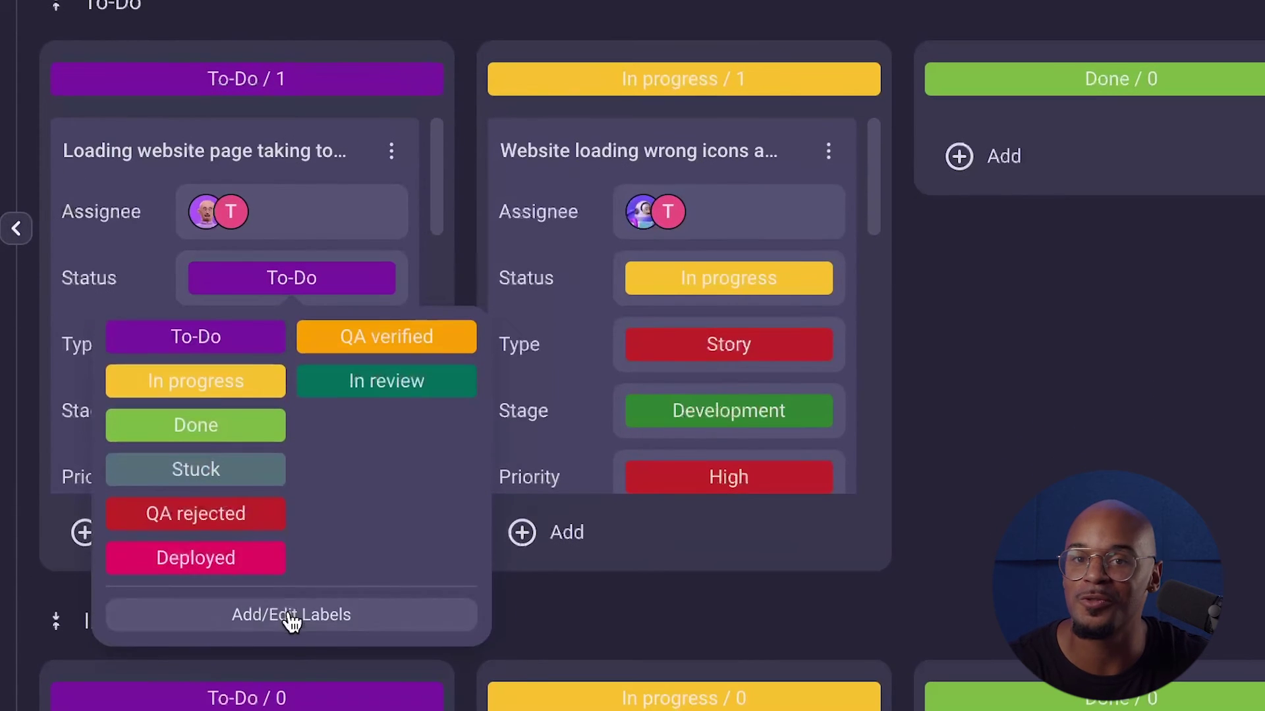
{"action": "left_click", "coordinate": [289, 617]}
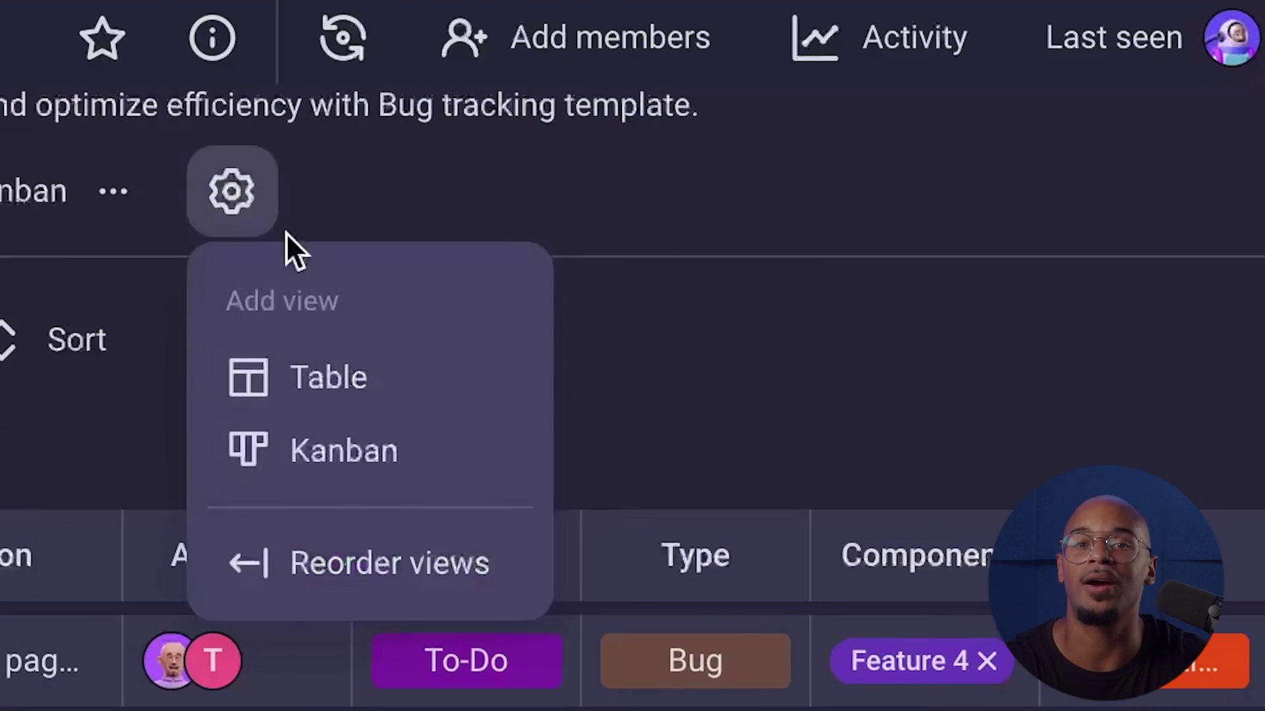
Add a new Table view filtered by one Created By user and one Assignee, saved to the view
{"action": "left_click", "coordinate": [316, 395]}
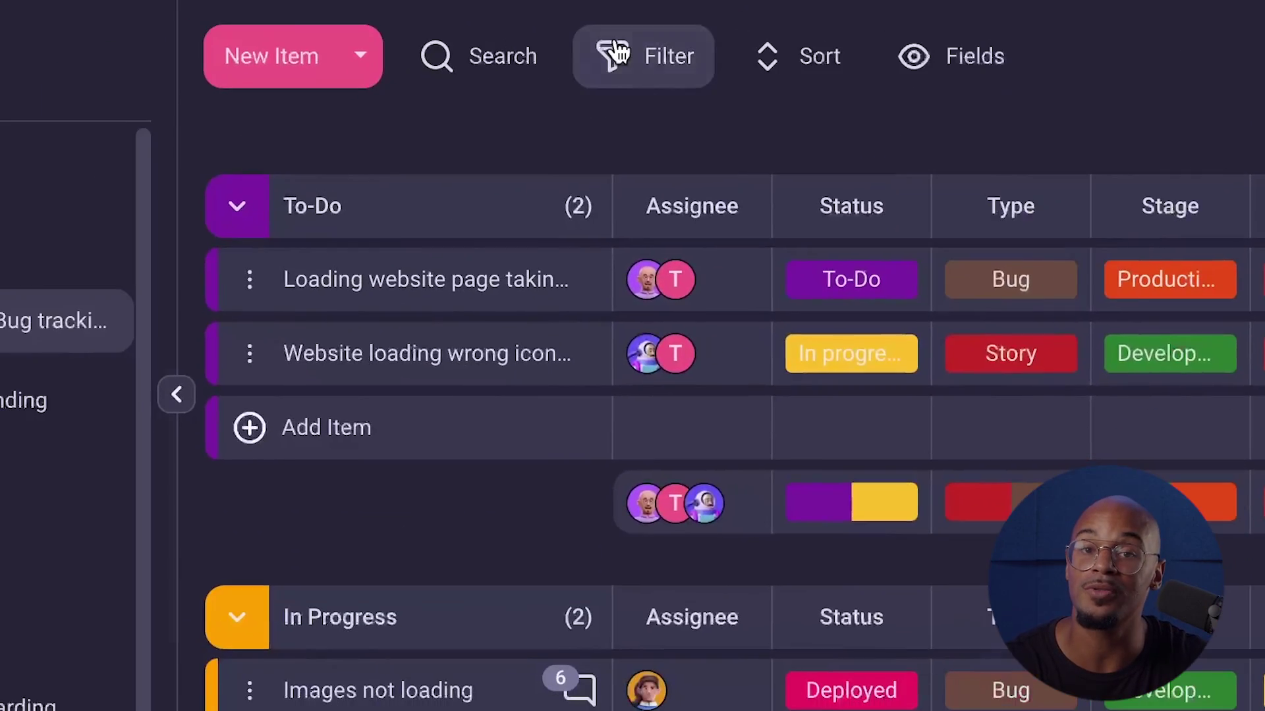
{"action": "left_click", "coordinate": [644, 57]}
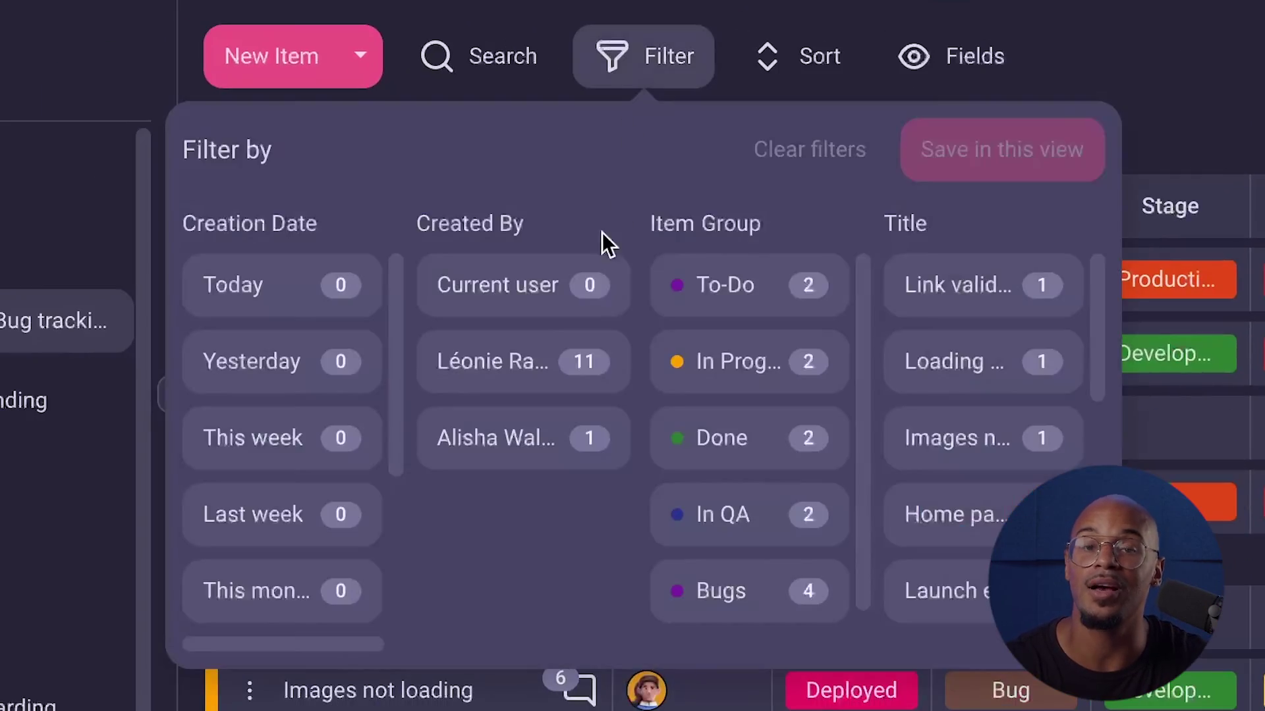
{"action": "left_click", "coordinate": [504, 388]}
{"action": "left_click_drag", "start_coordinate": [381, 656], "coordinate": [505, 654]}
{"action": "left_click", "coordinate": [669, 461]}
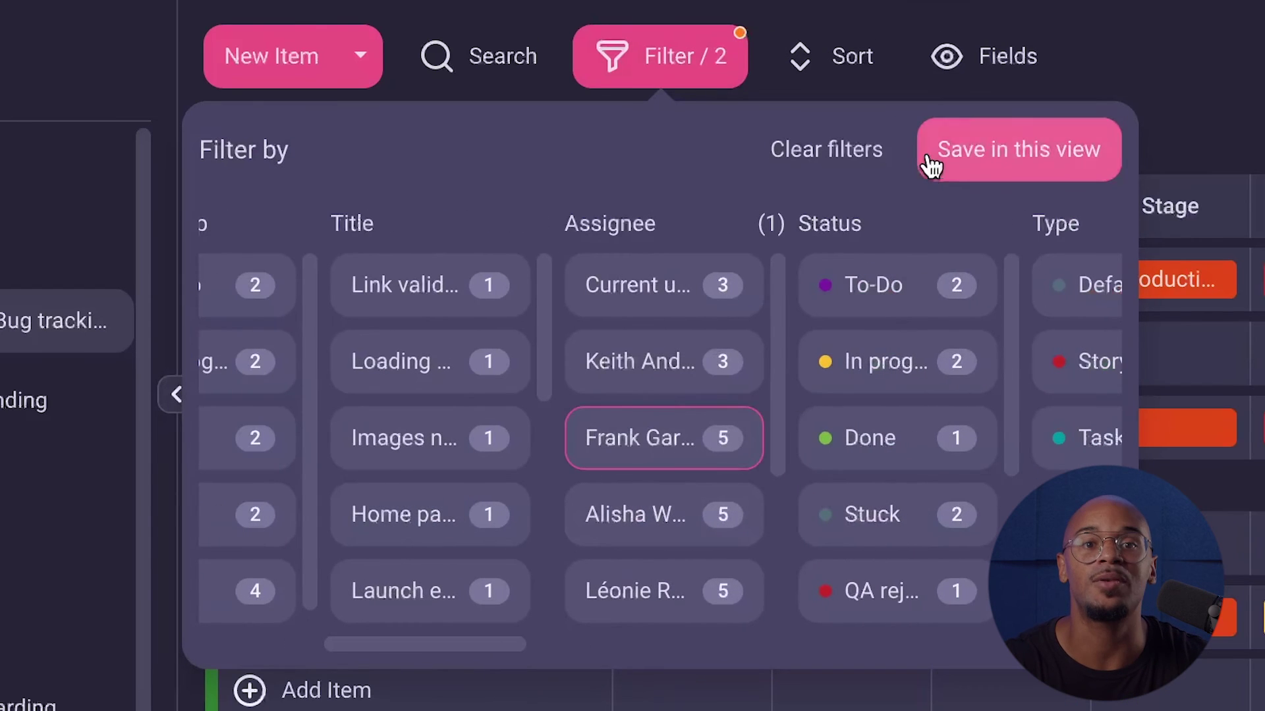
{"action": "left_click", "coordinate": [969, 147]}
Rename the new table view after the filtered assignee, e.g. '<name>s View'
{"action": "left_click", "coordinate": [679, 69]}
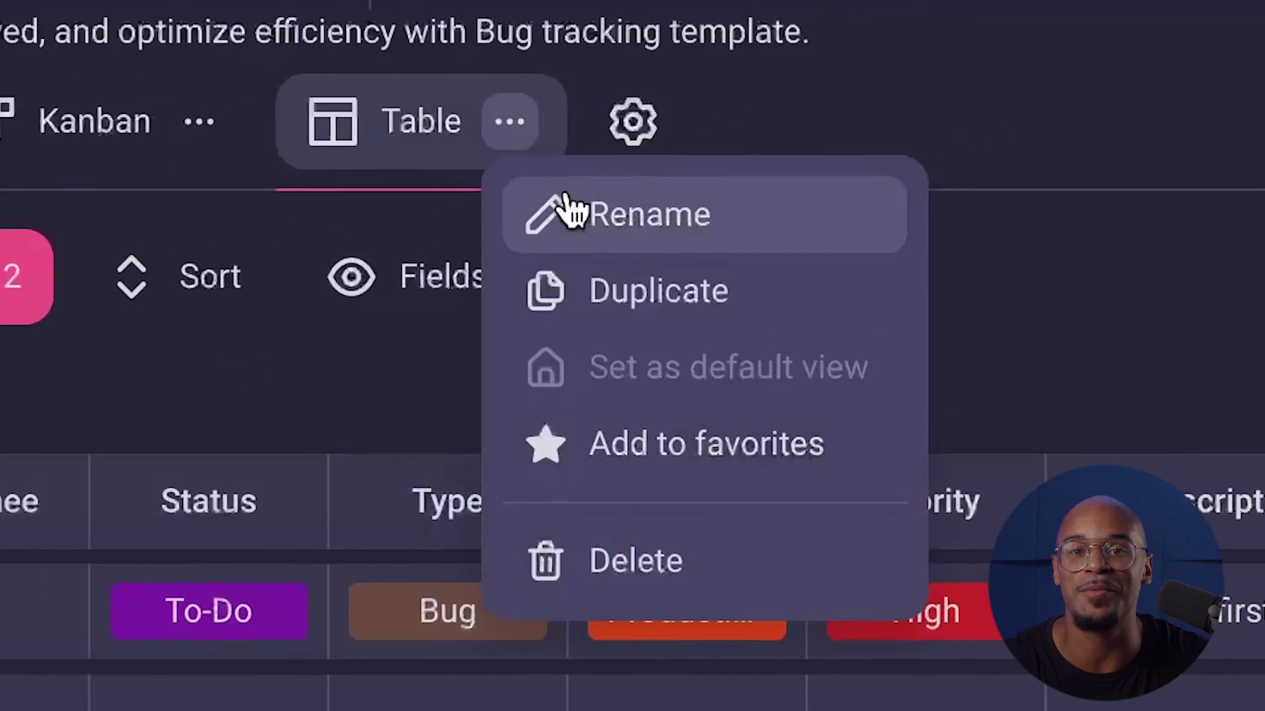
{"action": "left_click", "coordinate": [557, 213]}
{"action": "type", "text": "Keiths View"}
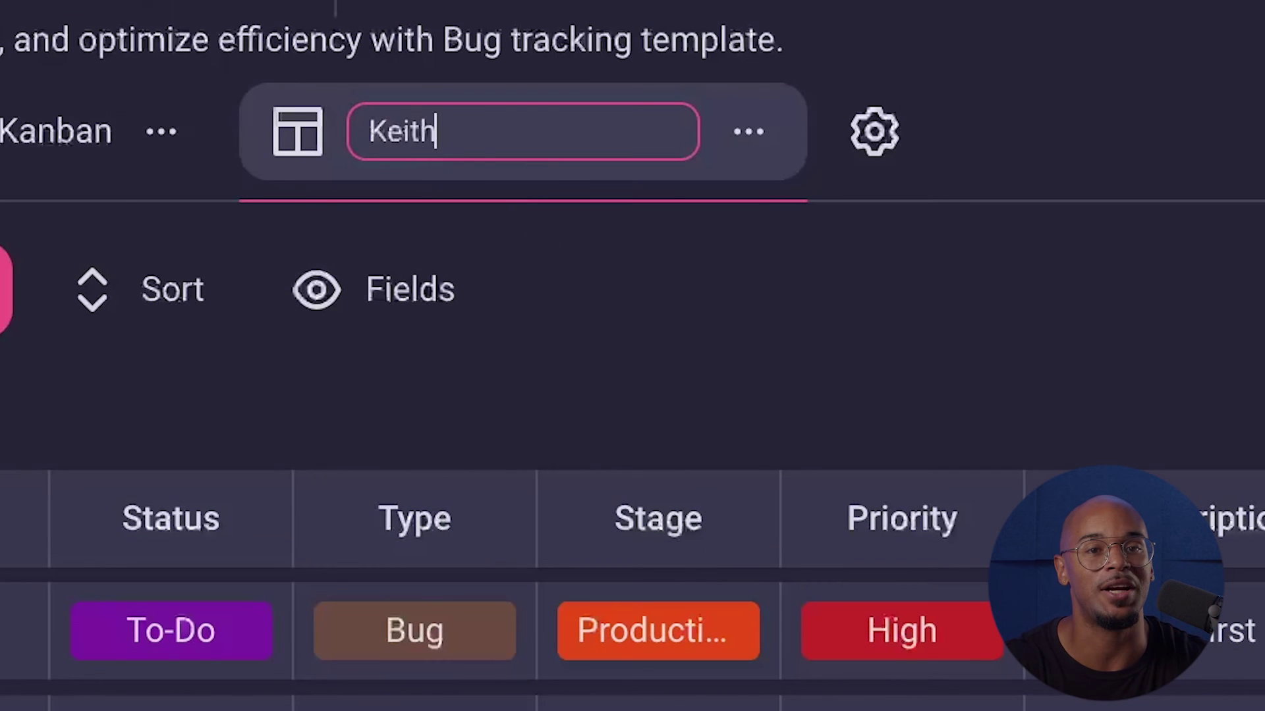